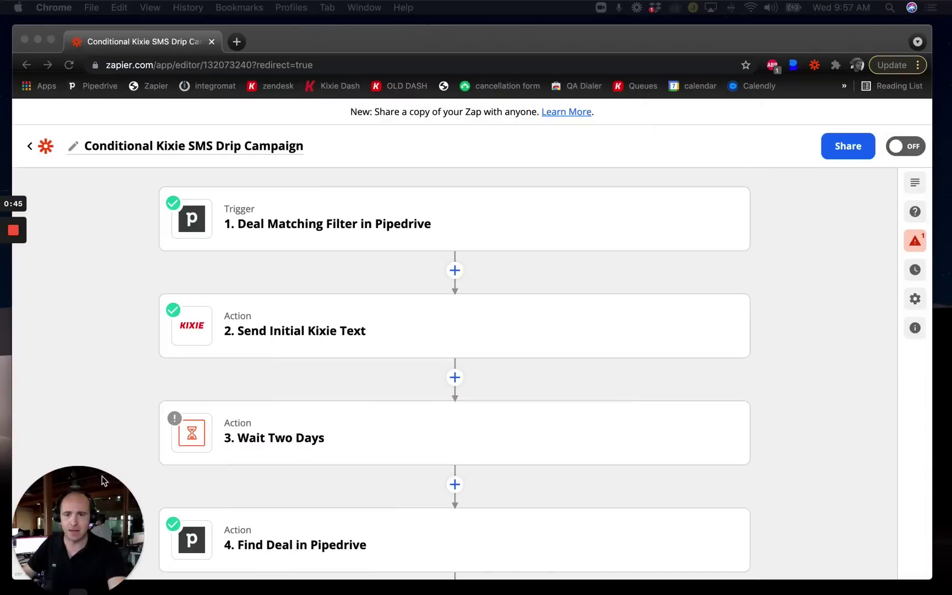
Step: Bring the browser forward and briefly inspect the Deal Matching Filter trigger step
{"action": "left_click", "coordinate": [820, 369]}
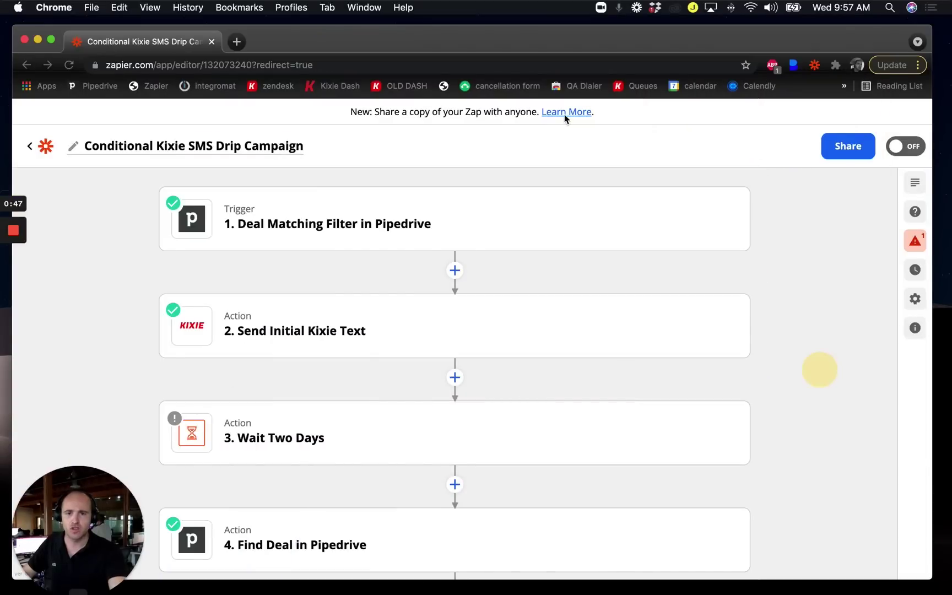
{"action": "left_click", "coordinate": [516, 39]}
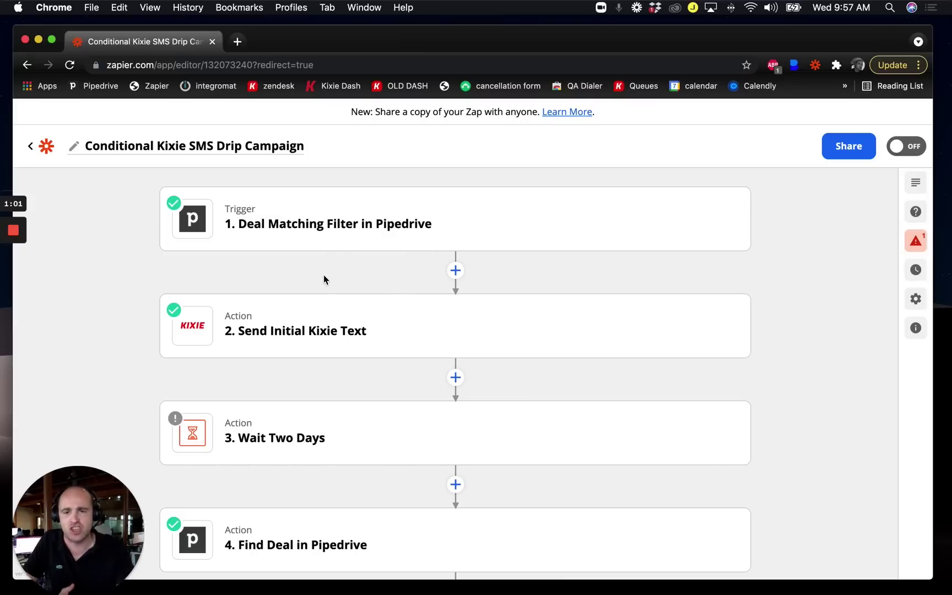
{"action": "left_click", "coordinate": [331, 225]}
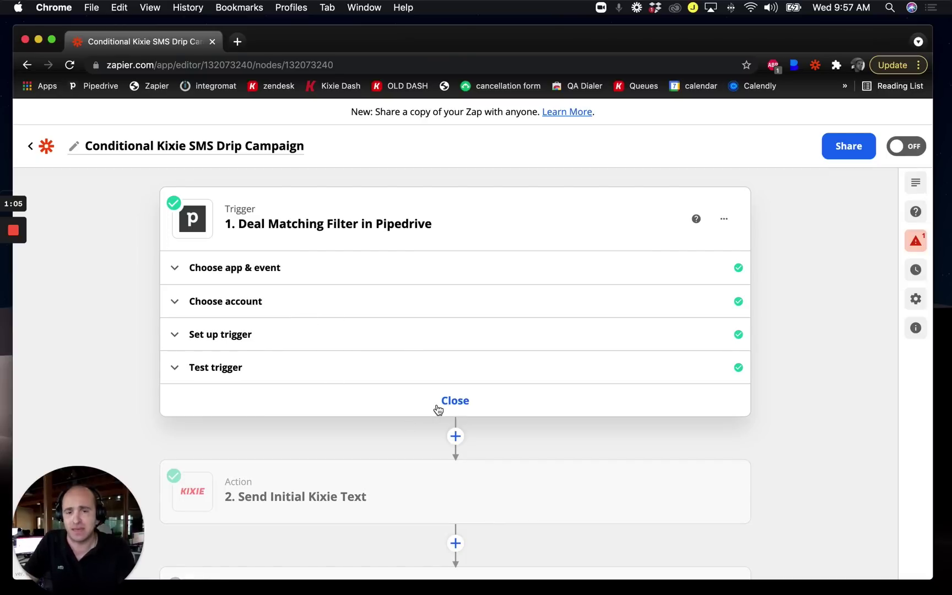
{"action": "left_click", "coordinate": [438, 407]}
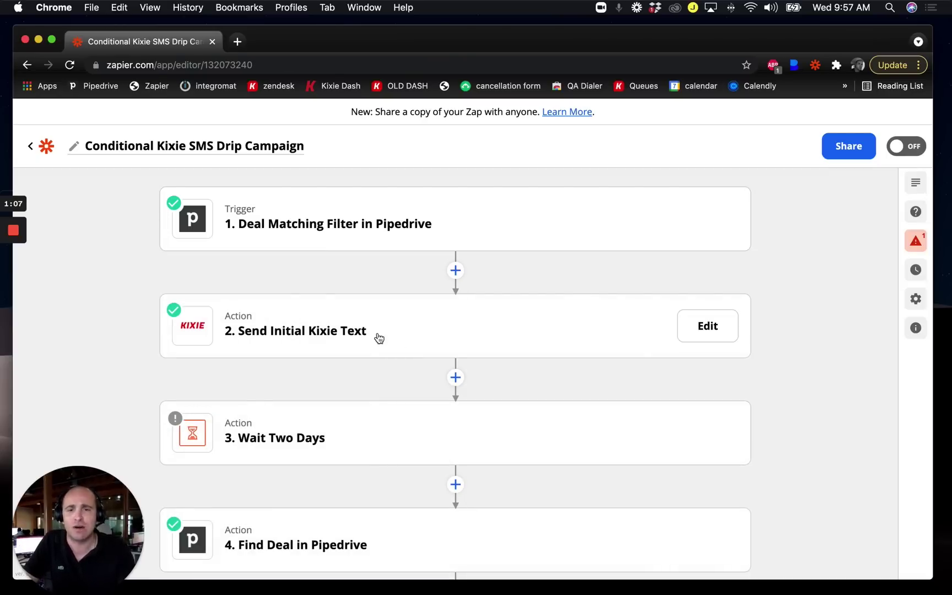
Step: Review the configured fields of the Send Initial Kixie Text step, then close it
{"action": "left_click", "coordinate": [331, 330]}
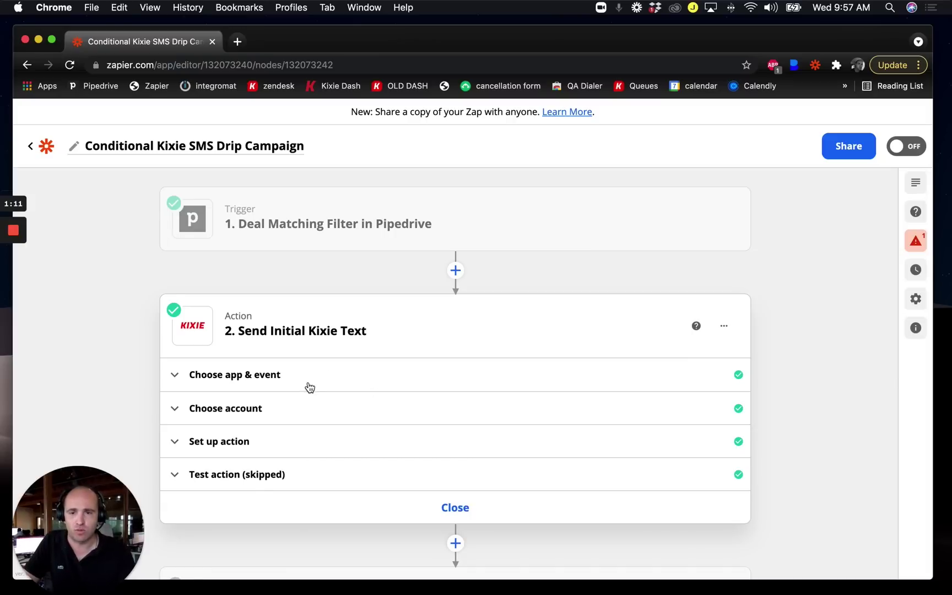
{"action": "left_click", "coordinate": [270, 402]}
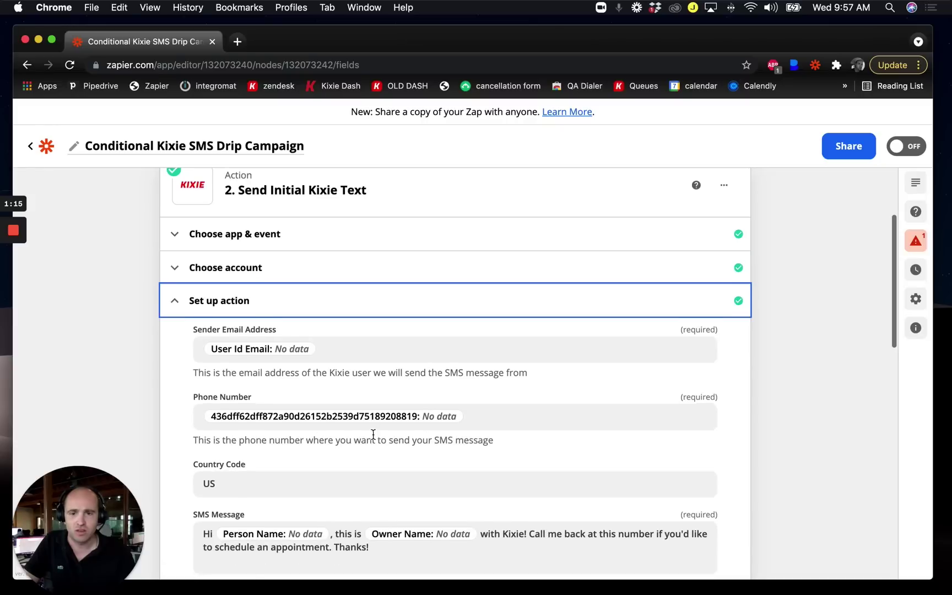
{"action": "scroll", "coordinate": [373, 434], "scroll_direction": "down", "scroll_amount": 5}
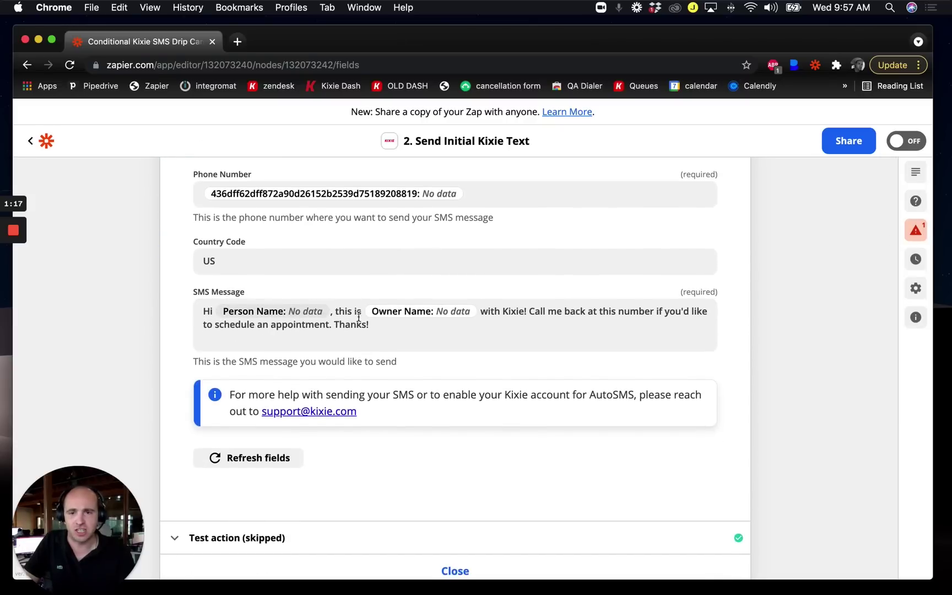
{"action": "scroll", "coordinate": [540, 354], "scroll_direction": "up", "scroll_amount": 1}
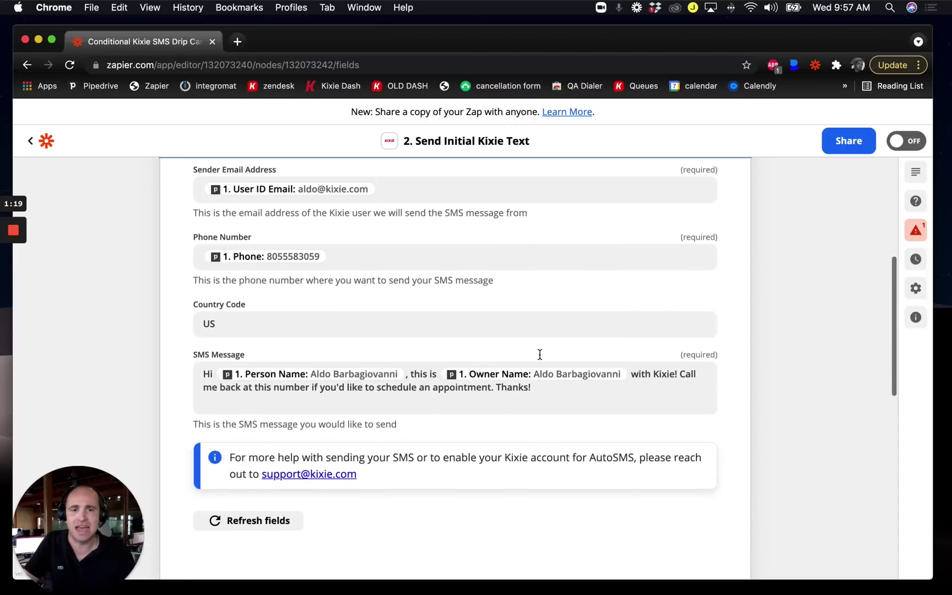
{"action": "scroll", "coordinate": [540, 354], "scroll_direction": "up", "scroll_amount": 5}
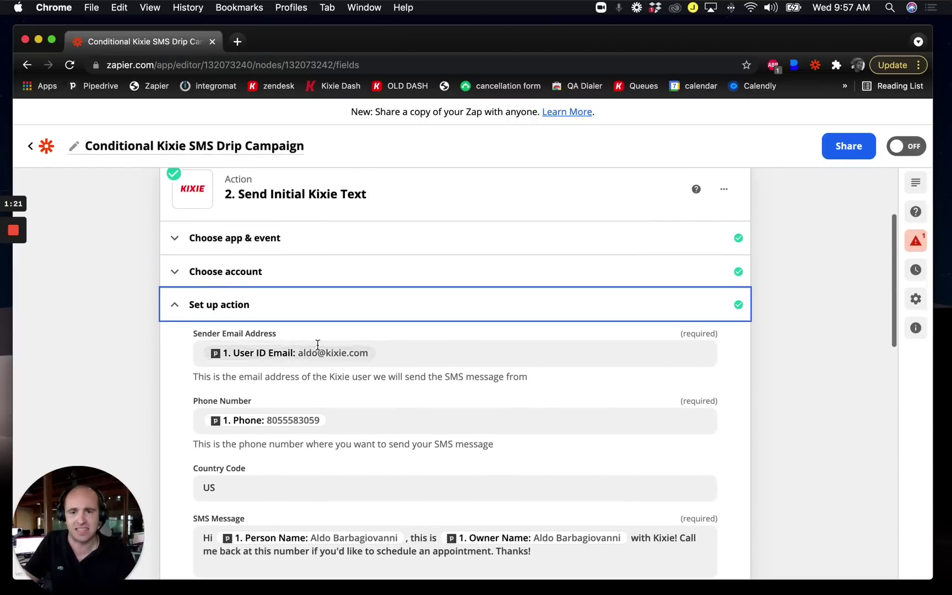
{"action": "scroll", "coordinate": [331, 308], "scroll_direction": "down", "scroll_amount": 1}
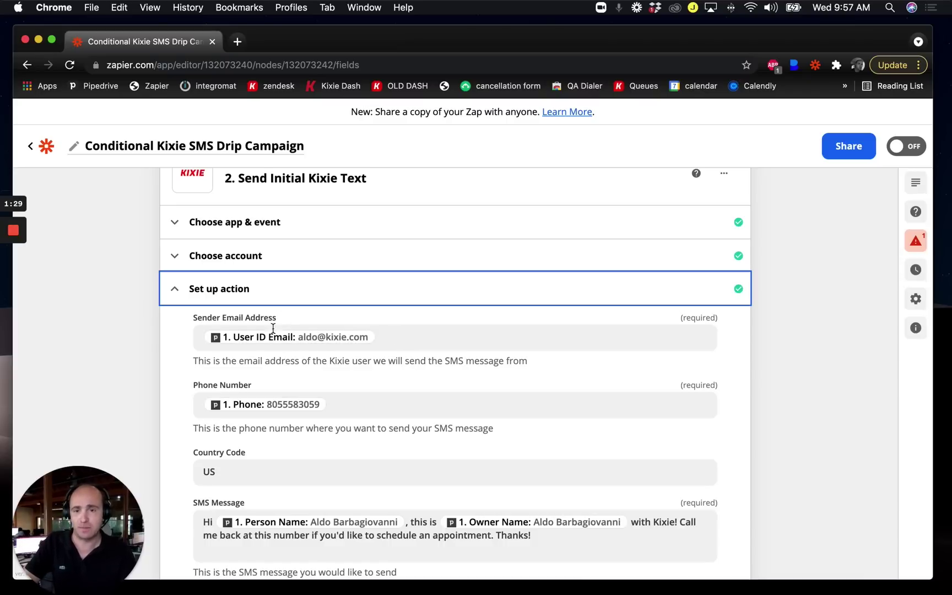
{"action": "scroll", "coordinate": [364, 356], "scroll_direction": "down", "scroll_amount": 2}
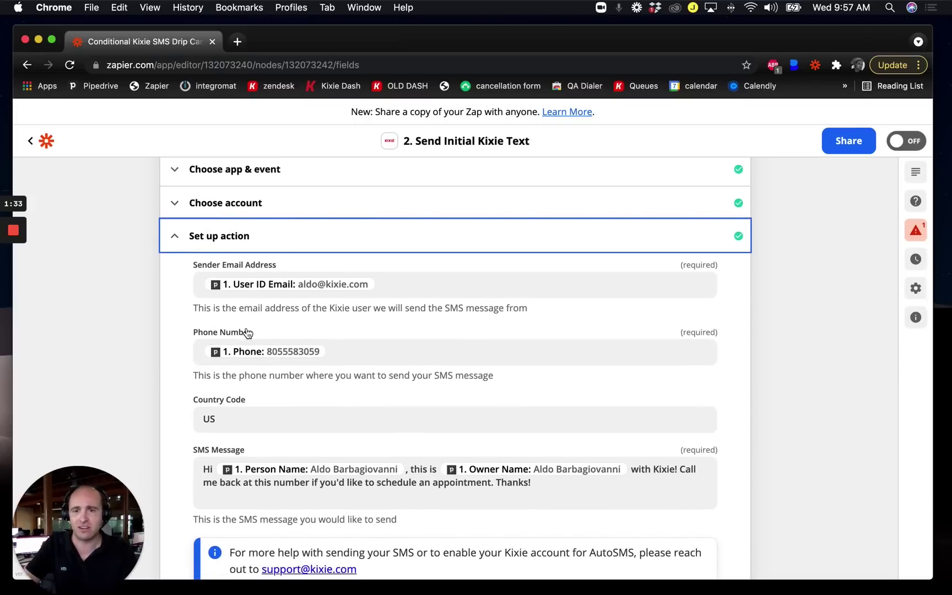
{"action": "scroll", "coordinate": [276, 404], "scroll_direction": "down", "scroll_amount": 3}
{"action": "scroll", "coordinate": [306, 430], "scroll_direction": "down", "scroll_amount": 1}
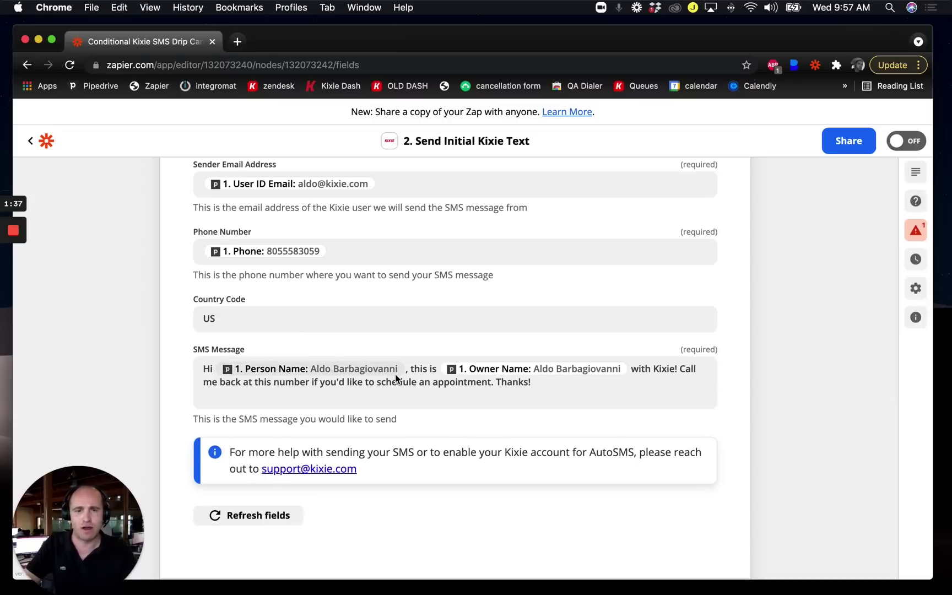
{"action": "scroll", "coordinate": [443, 344], "scroll_direction": "down", "scroll_amount": 1}
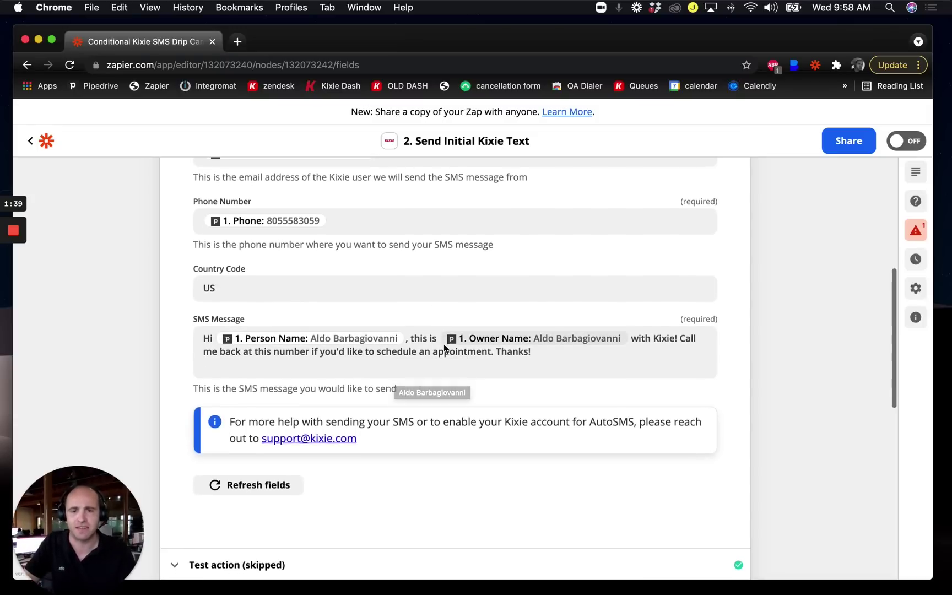
{"action": "scroll", "coordinate": [445, 350], "scroll_direction": "up", "scroll_amount": 1}
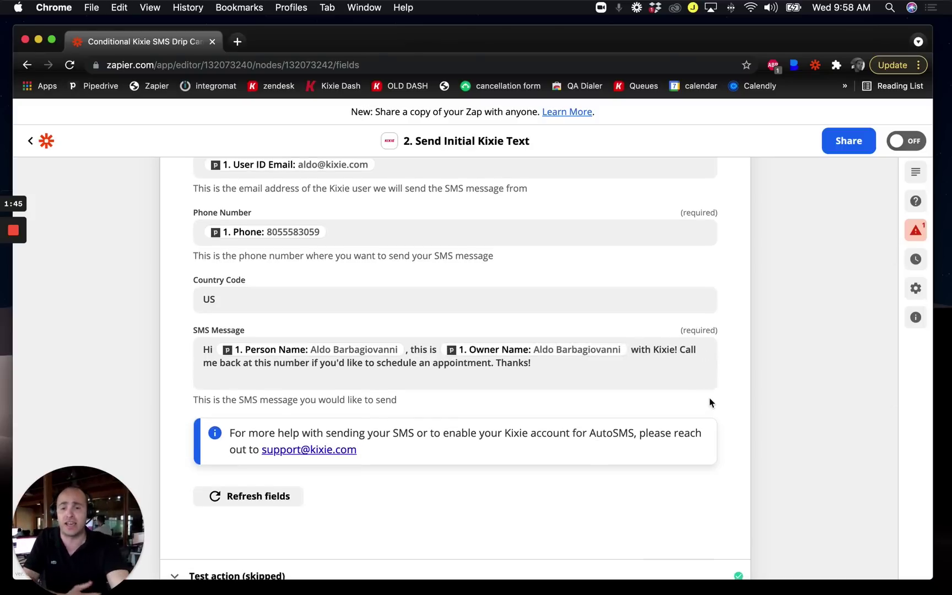
{"action": "scroll", "coordinate": [606, 405], "scroll_direction": "down", "scroll_amount": 3}
{"action": "left_click", "coordinate": [508, 497]}
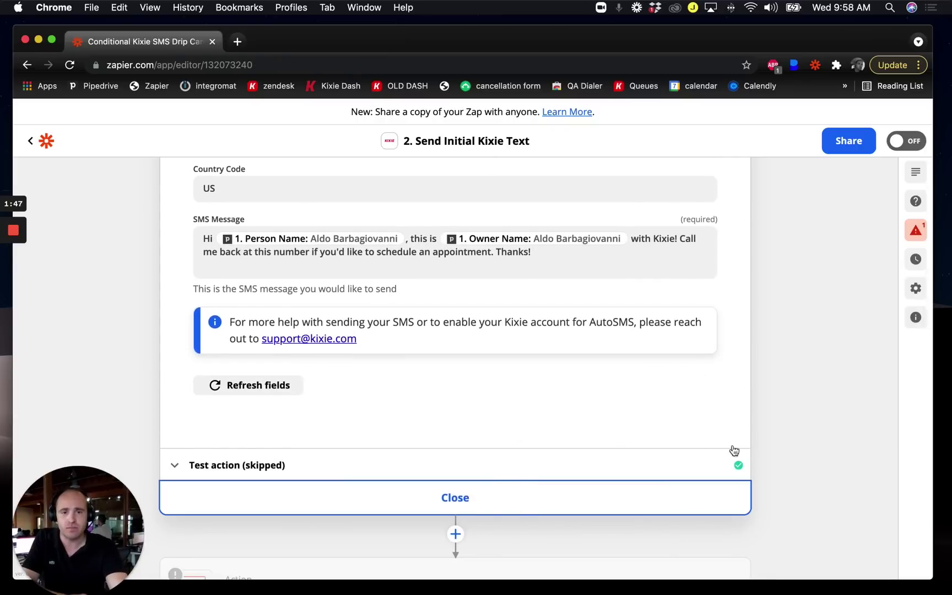
Step: Confirm Wait Two Days delays 2 days, then test and retest it successfully
{"action": "scroll", "coordinate": [841, 419], "scroll_direction": "up", "scroll_amount": 5}
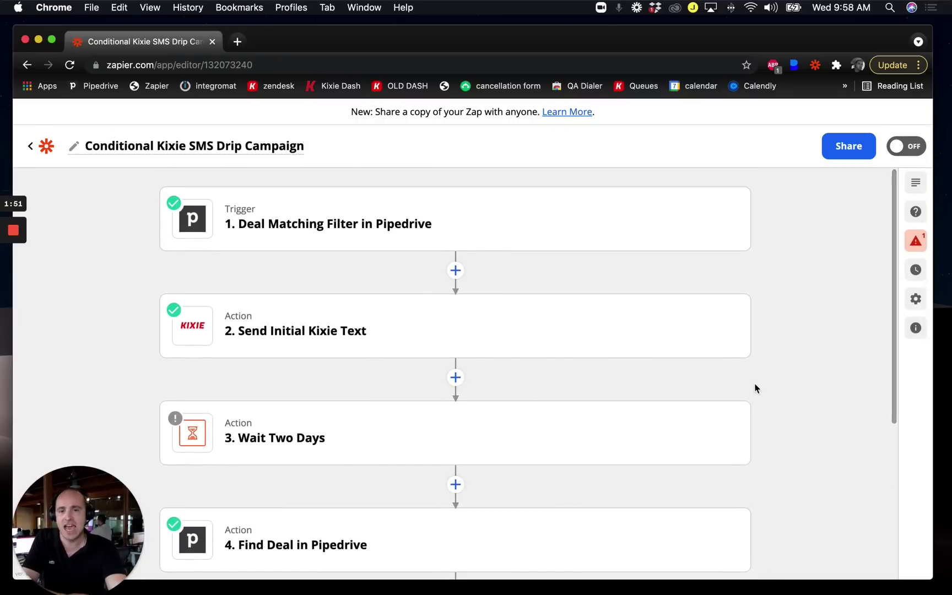
{"action": "scroll", "coordinate": [755, 387], "scroll_direction": "down", "scroll_amount": 2}
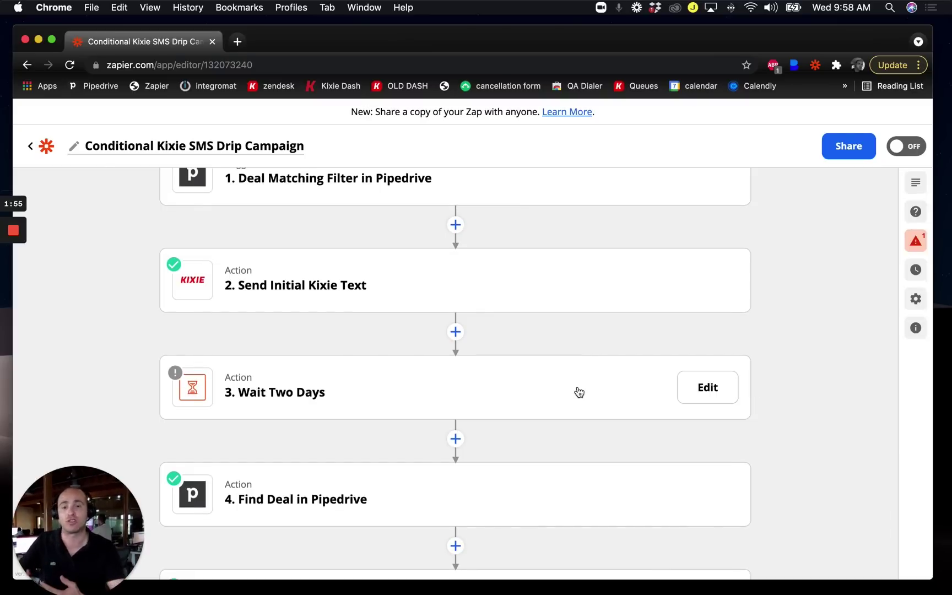
{"action": "left_click", "coordinate": [292, 392]}
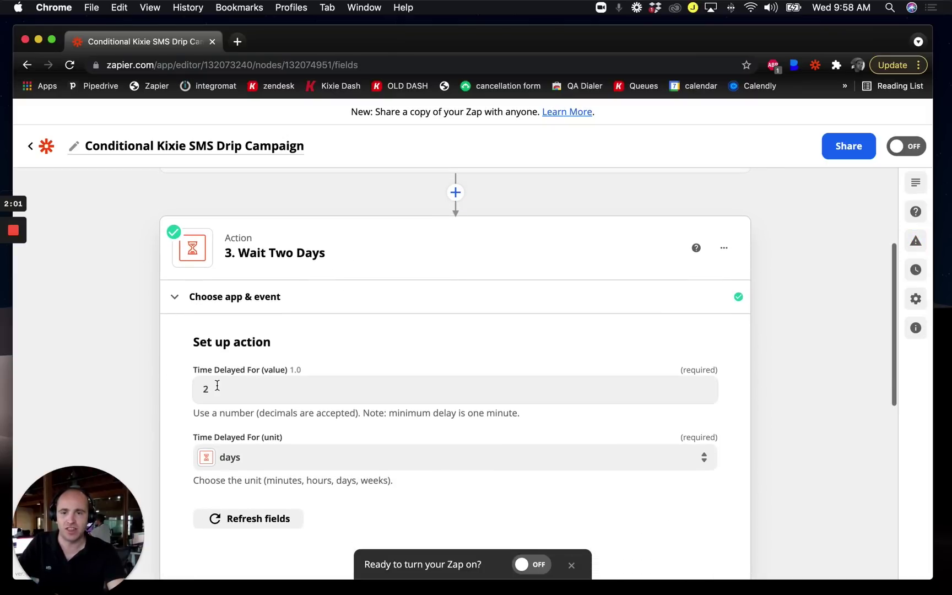
{"action": "left_click", "coordinate": [208, 388]}
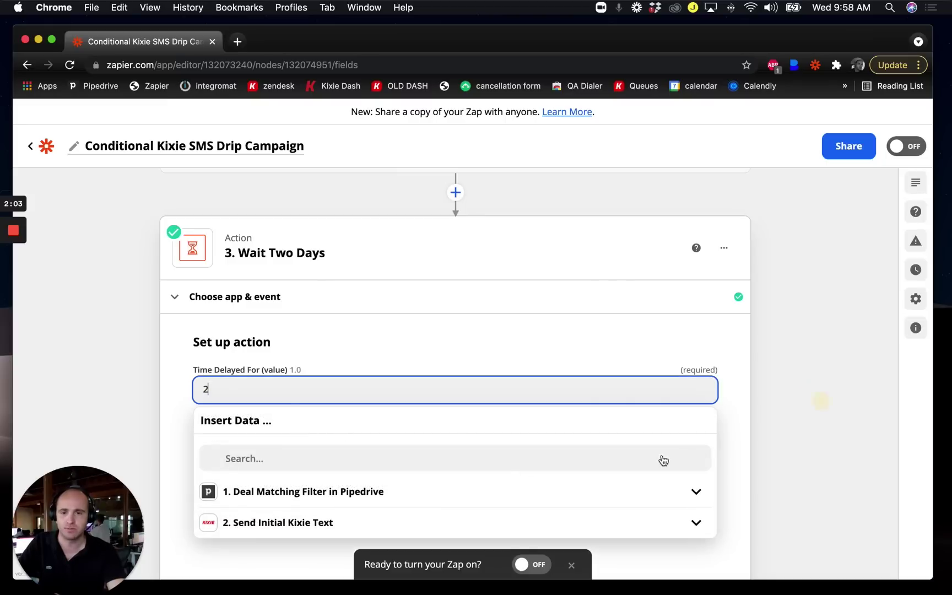
{"action": "scroll", "coordinate": [496, 463], "scroll_direction": "down", "scroll_amount": 4}
{"action": "left_click", "coordinate": [373, 499]}
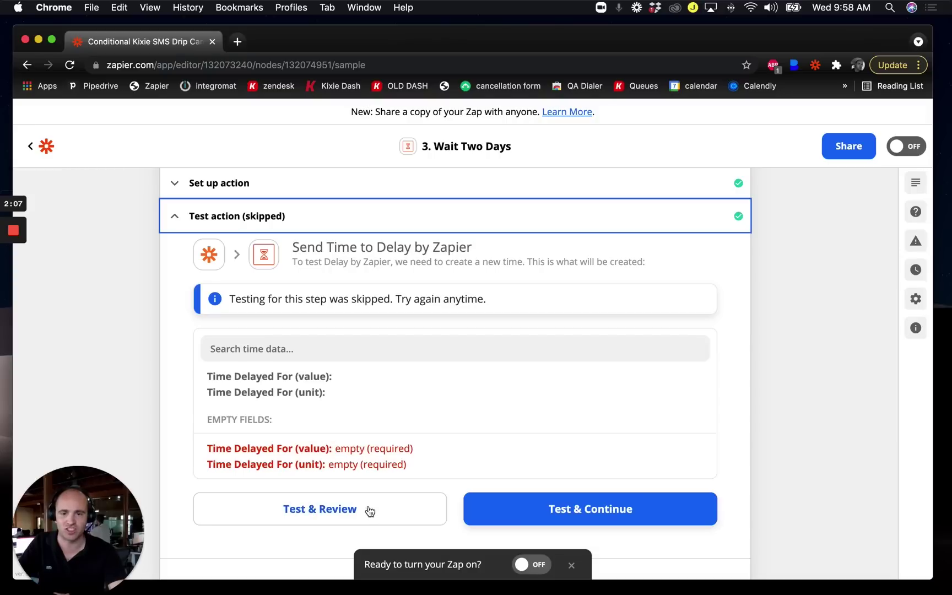
{"action": "left_click", "coordinate": [612, 496]}
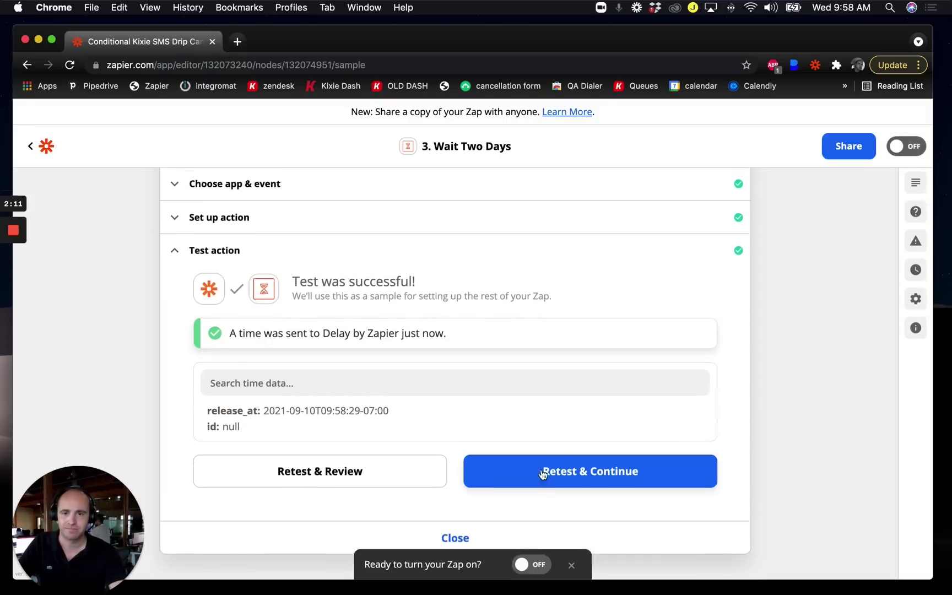
{"action": "left_click", "coordinate": [557, 513]}
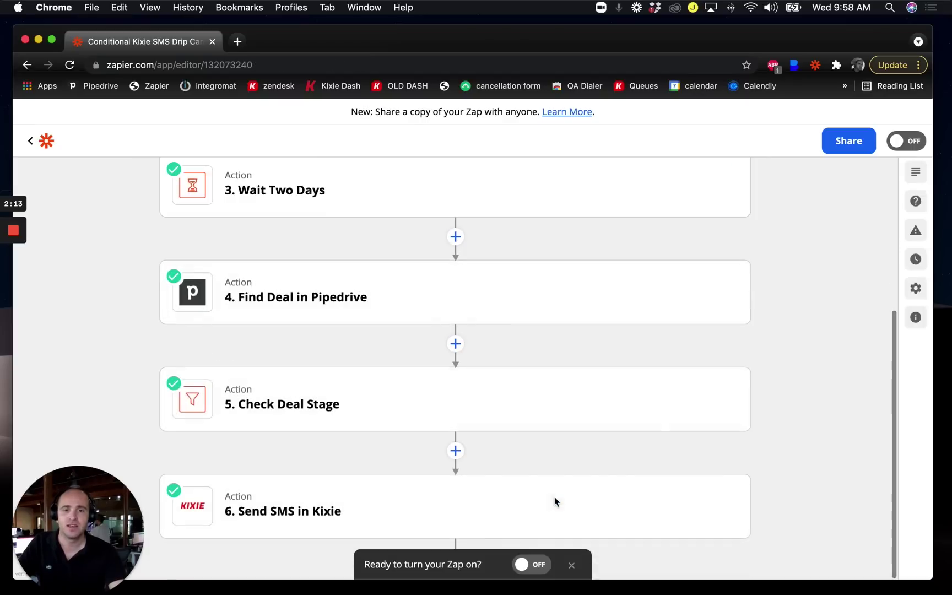
{"action": "scroll", "coordinate": [266, 311], "scroll_direction": "up", "scroll_amount": 2}
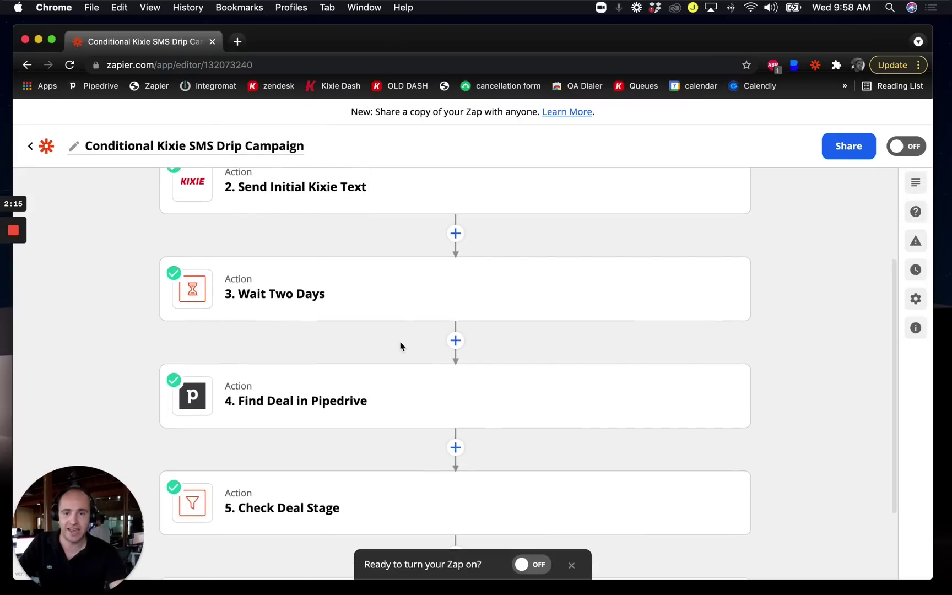
{"action": "scroll", "coordinate": [397, 342], "scroll_direction": "up", "scroll_amount": 3}
{"action": "scroll", "coordinate": [406, 338], "scroll_direction": "down", "scroll_amount": 1}
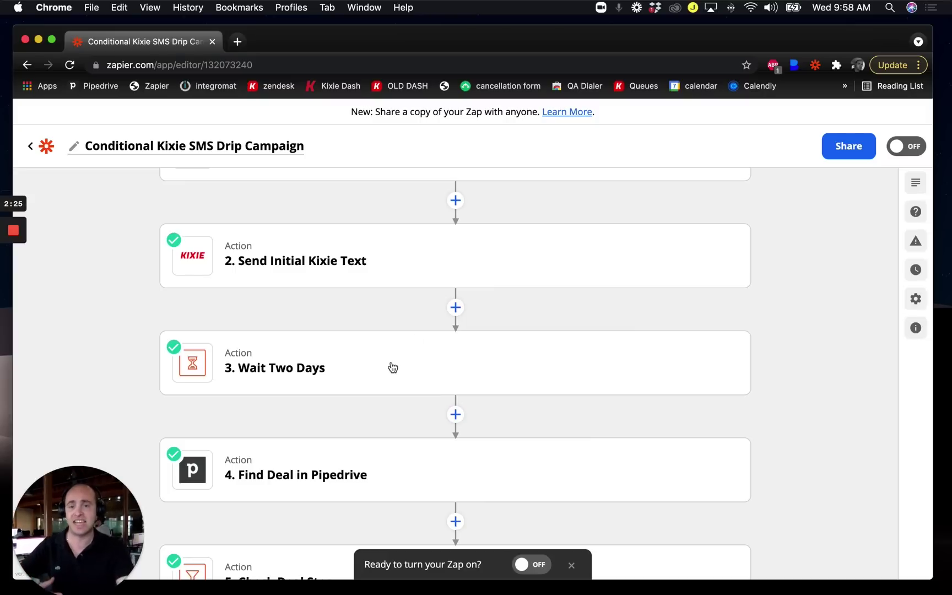
{"action": "scroll", "coordinate": [387, 367], "scroll_direction": "down", "scroll_amount": 3}
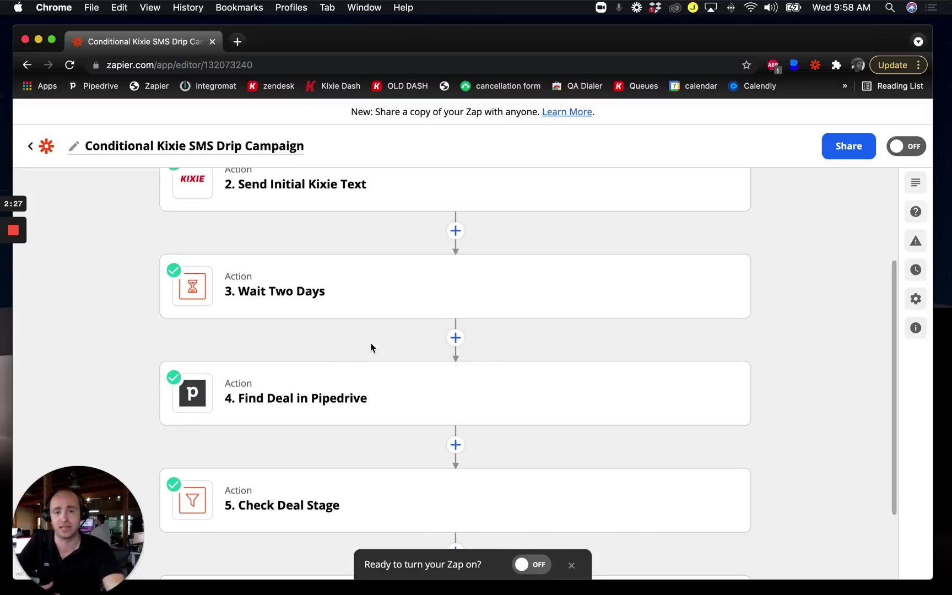
{"action": "left_click", "coordinate": [332, 386]}
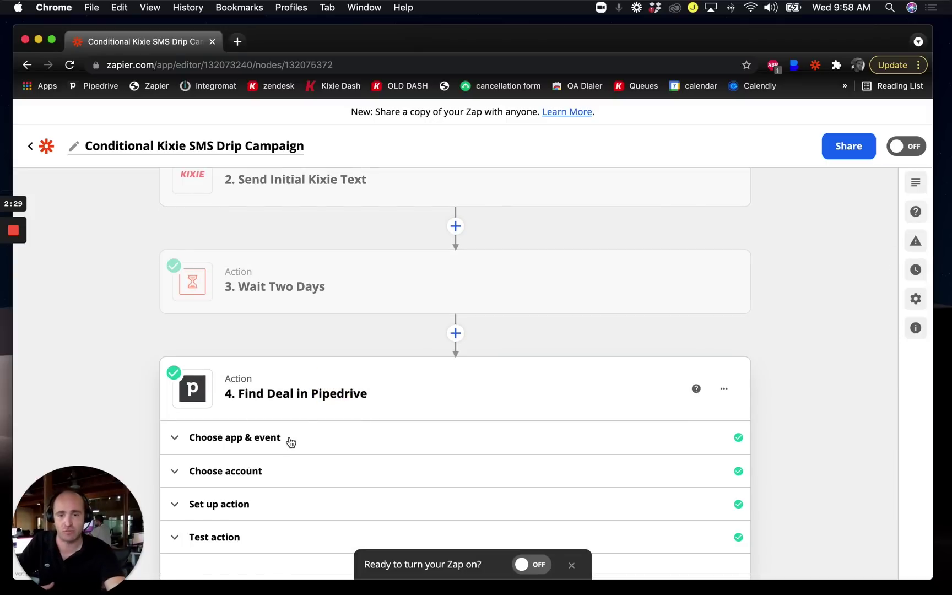
{"action": "left_click", "coordinate": [297, 420]}
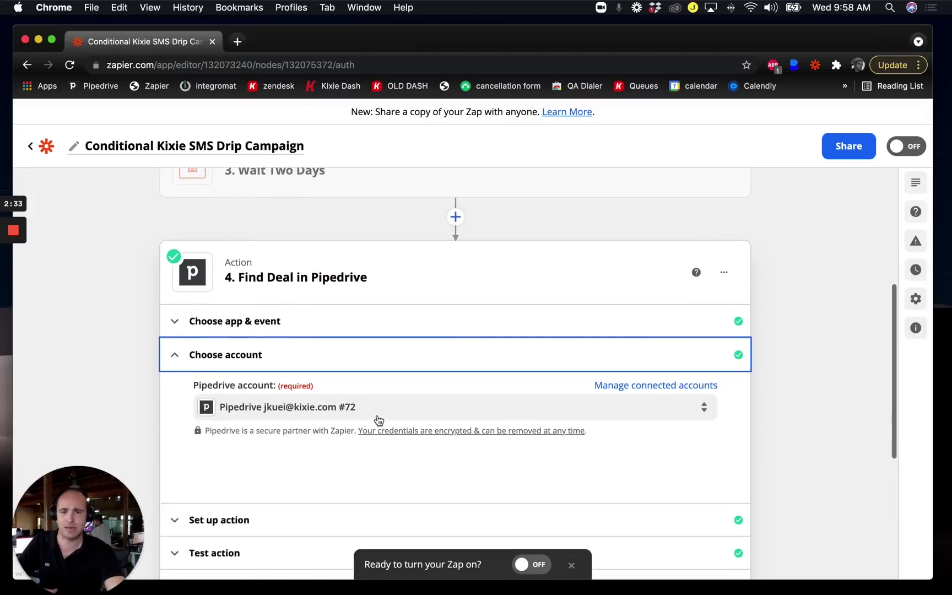
{"action": "left_click", "coordinate": [228, 455]}
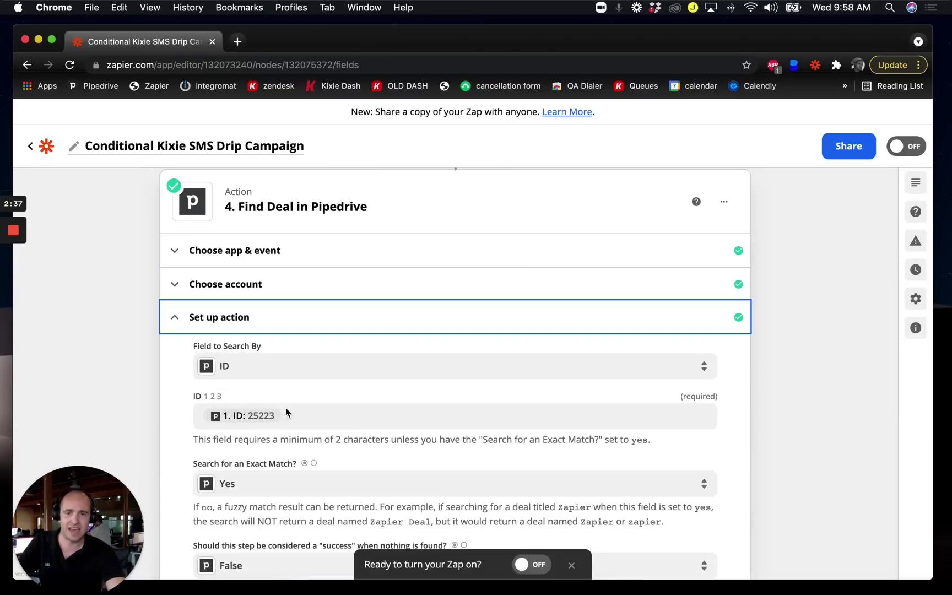
{"action": "scroll", "coordinate": [284, 435], "scroll_direction": "down", "scroll_amount": 10}
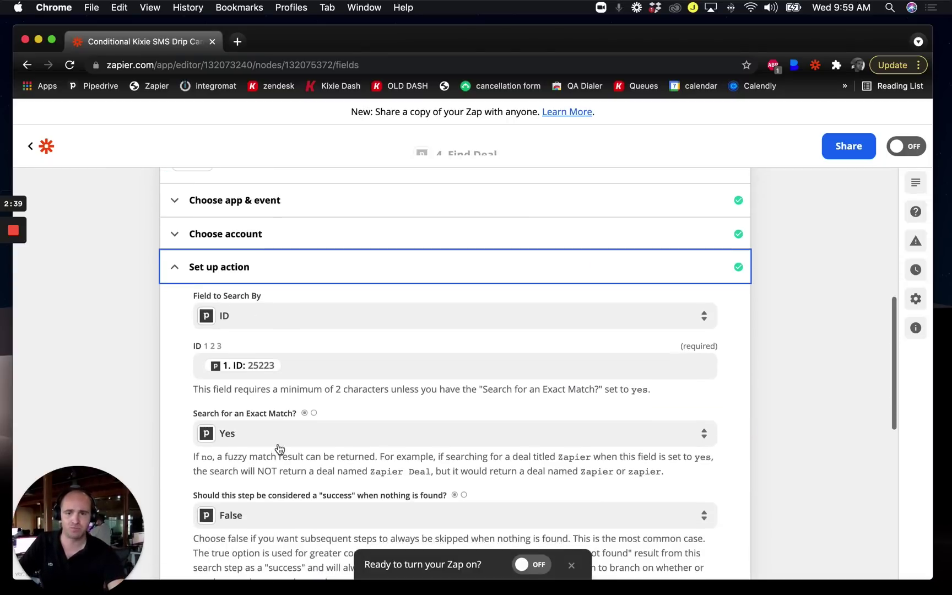
{"action": "left_click", "coordinate": [466, 327]}
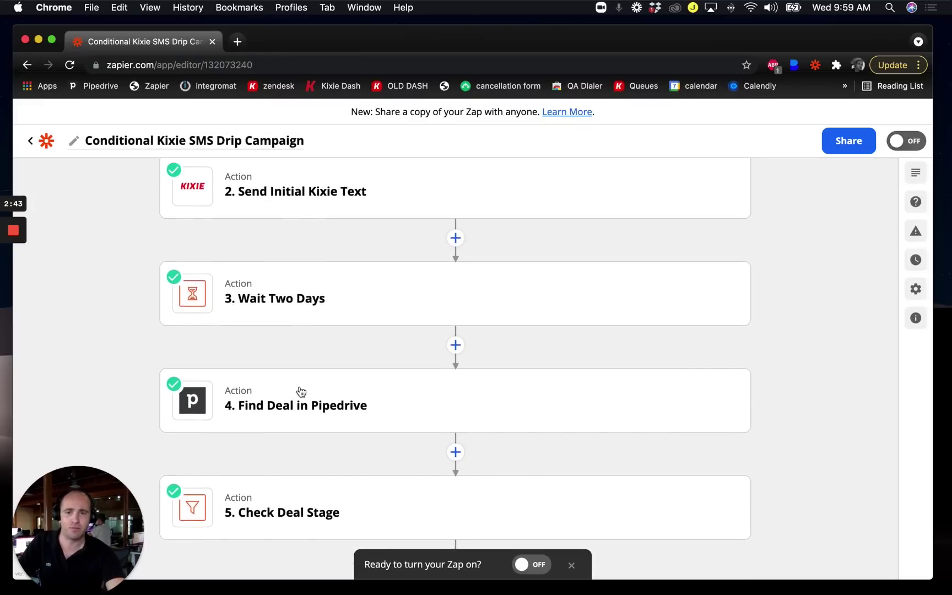
Step: Open step 5, the Check Deal Stage filter, from the step list
{"action": "scroll", "coordinate": [252, 358], "scroll_direction": "up", "scroll_amount": 5}
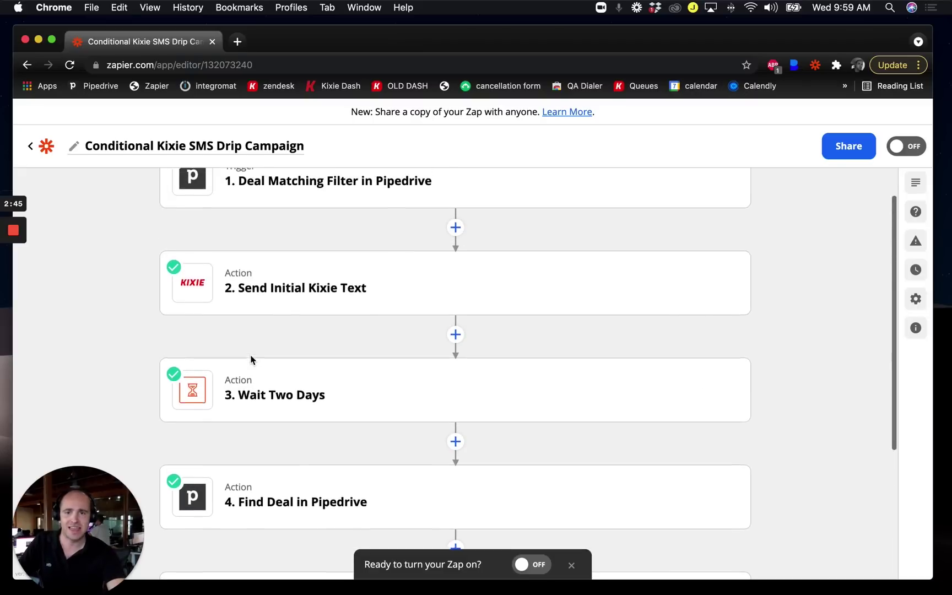
{"action": "scroll", "coordinate": [253, 385], "scroll_direction": "down", "scroll_amount": 2}
{"action": "scroll", "coordinate": [311, 458], "scroll_direction": "down", "scroll_amount": 2}
{"action": "left_click", "coordinate": [320, 463]}
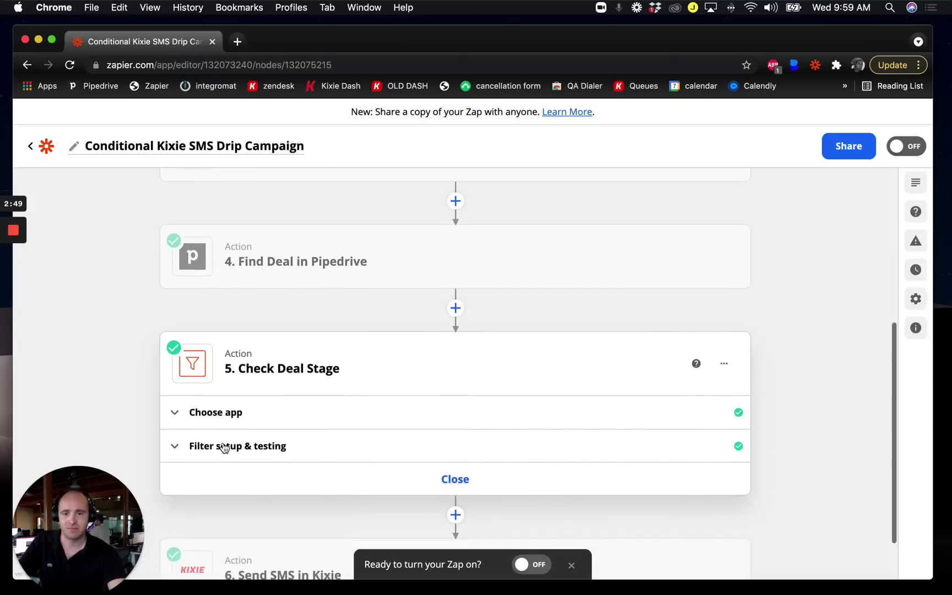
Step: View the filter condition Stage Name (Text) contains Onboarding, then open Send SMS in Kixie
{"action": "left_click", "coordinate": [272, 411]}
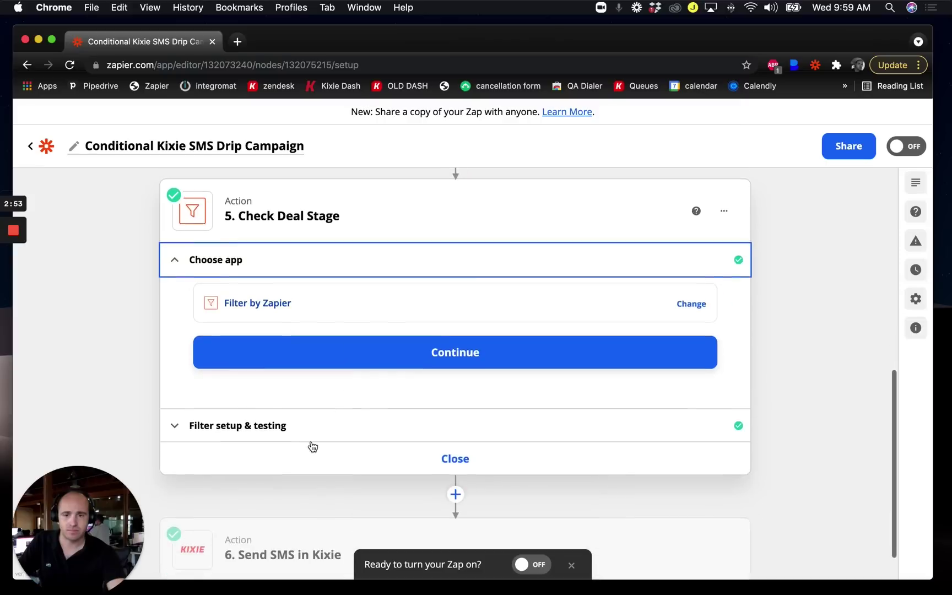
{"action": "left_click", "coordinate": [307, 429]}
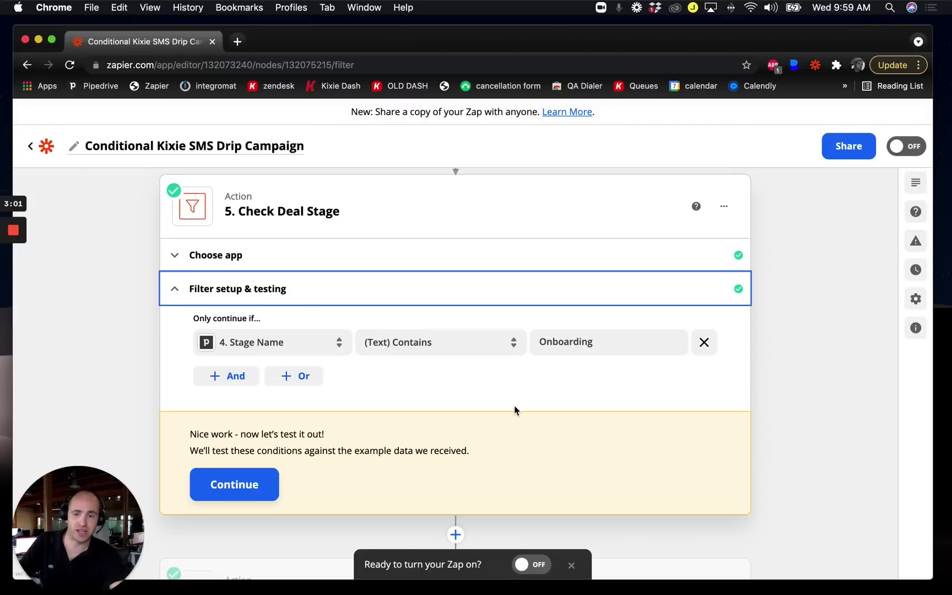
{"action": "scroll", "coordinate": [515, 410], "scroll_direction": "down", "scroll_amount": 1}
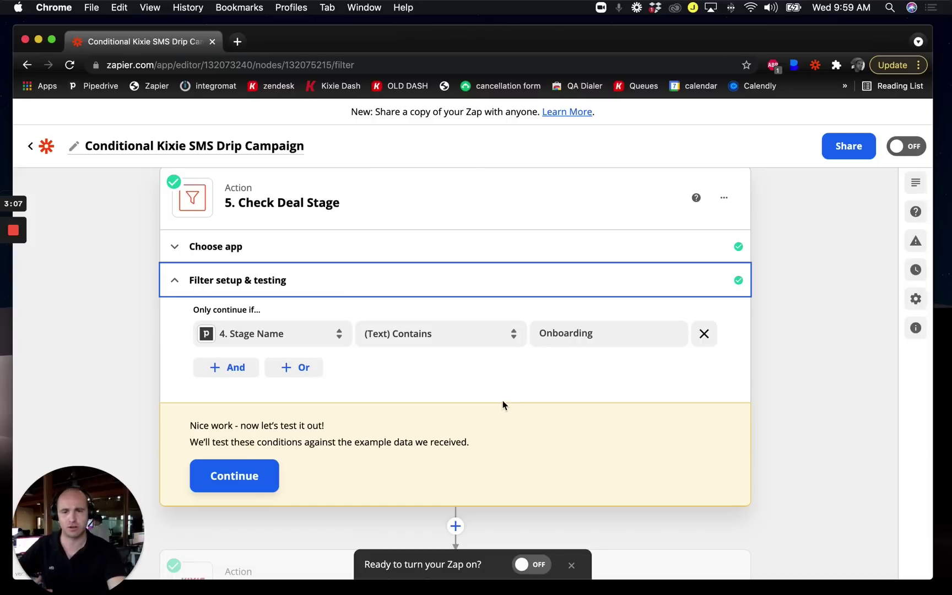
{"action": "scroll", "coordinate": [512, 405], "scroll_direction": "down", "scroll_amount": 1}
{"action": "scroll", "coordinate": [544, 405], "scroll_direction": "down", "scroll_amount": 2}
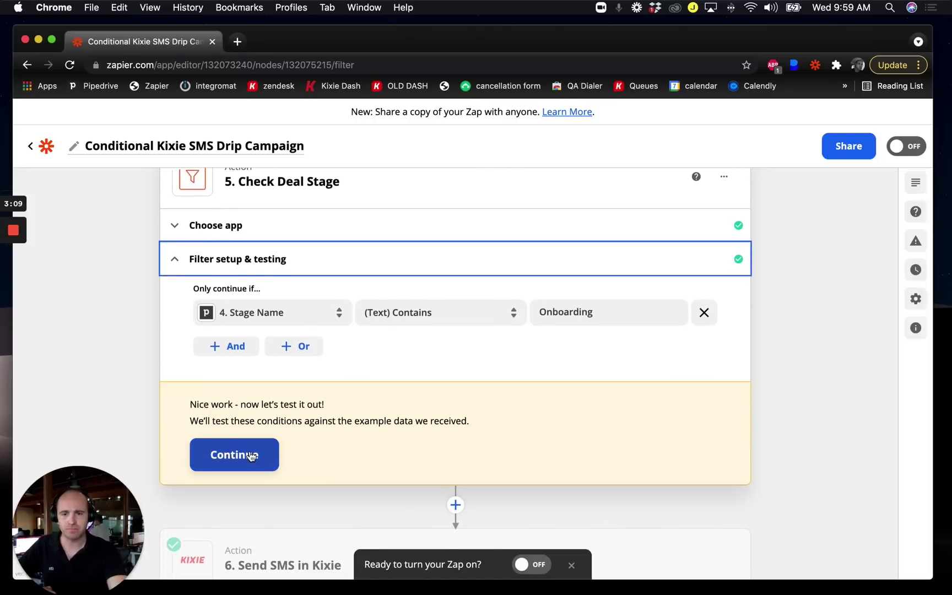
{"action": "scroll", "coordinate": [252, 456], "scroll_direction": "down", "scroll_amount": 4}
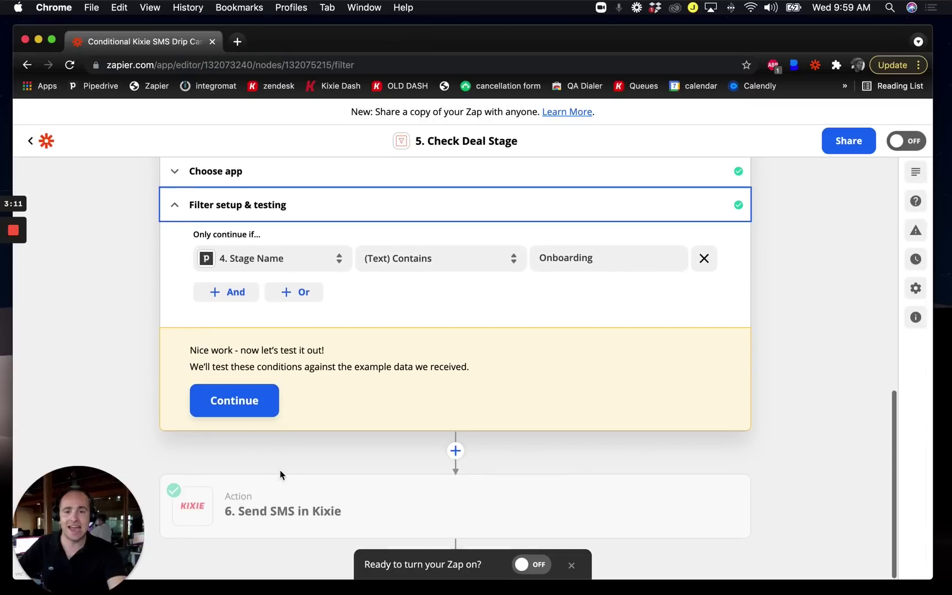
{"action": "scroll", "coordinate": [309, 458], "scroll_direction": "up", "scroll_amount": 2}
{"action": "scroll", "coordinate": [265, 351], "scroll_direction": "up", "scroll_amount": 3}
{"action": "scroll", "coordinate": [385, 378], "scroll_direction": "down", "scroll_amount": 3}
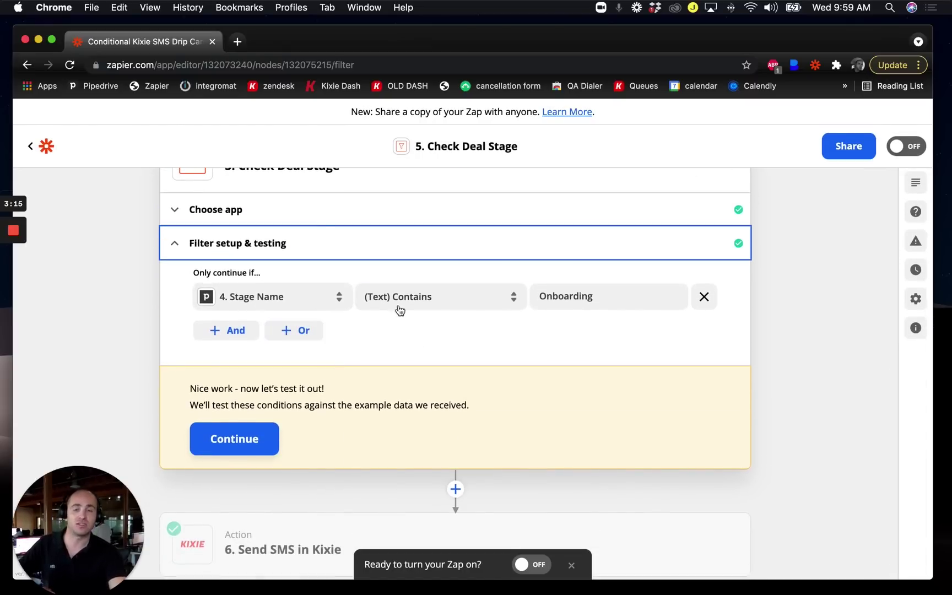
{"action": "scroll", "coordinate": [441, 363], "scroll_direction": "down", "scroll_amount": 2}
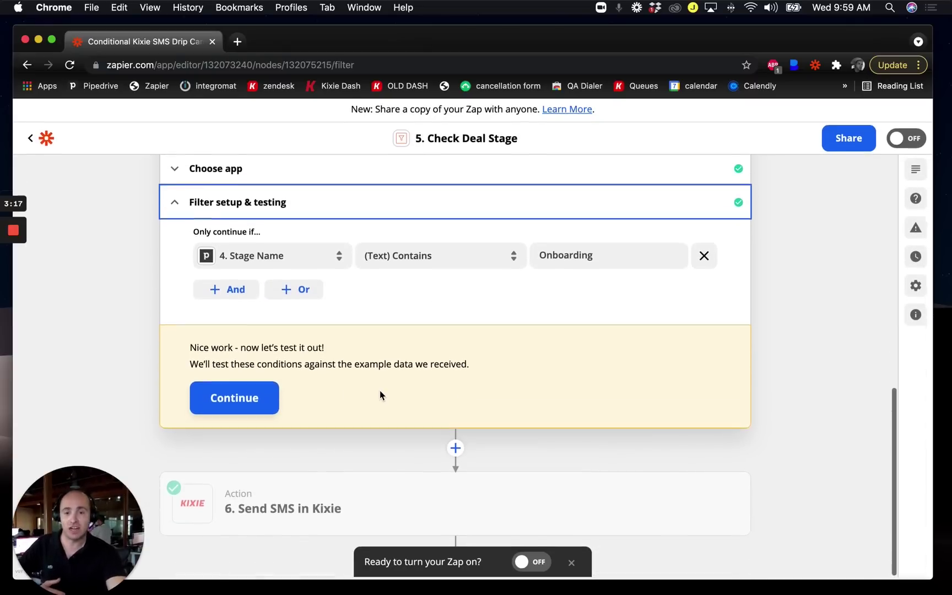
{"action": "left_click", "coordinate": [324, 507]}
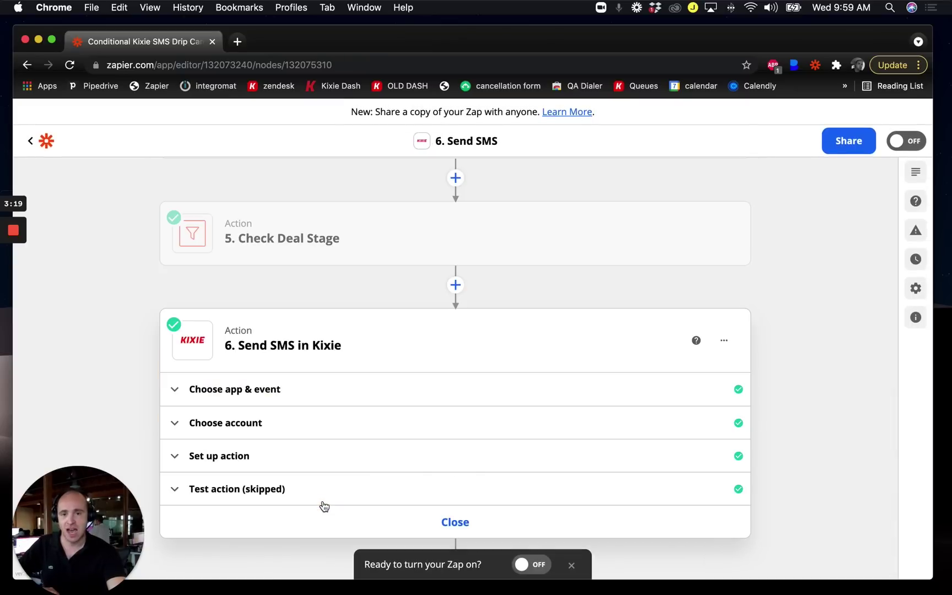
Step: Review the Kixie sending account and follow-up SMS message fields, then close the step
{"action": "left_click", "coordinate": [267, 431]}
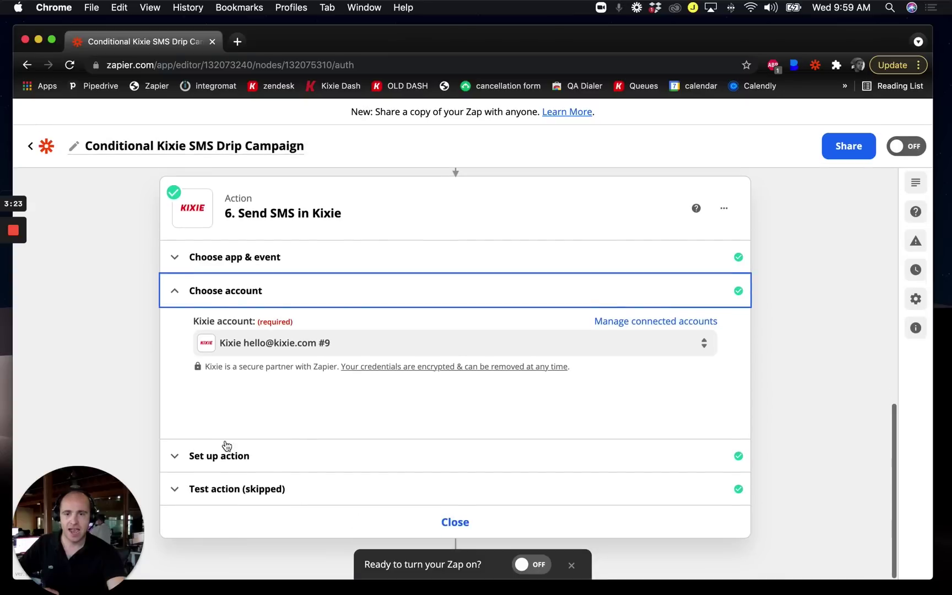
{"action": "left_click", "coordinate": [230, 454]}
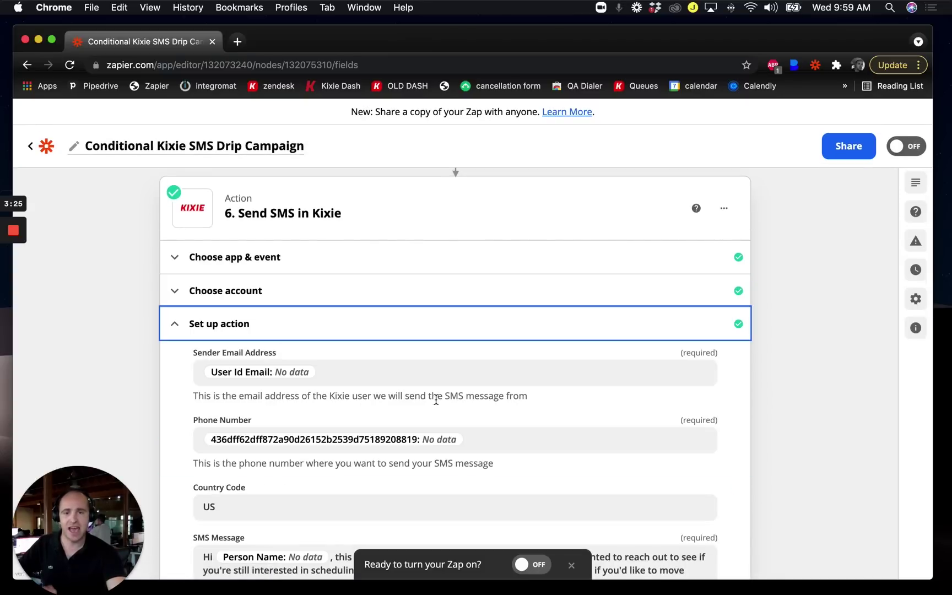
{"action": "scroll", "coordinate": [460, 396], "scroll_direction": "down", "scroll_amount": 5}
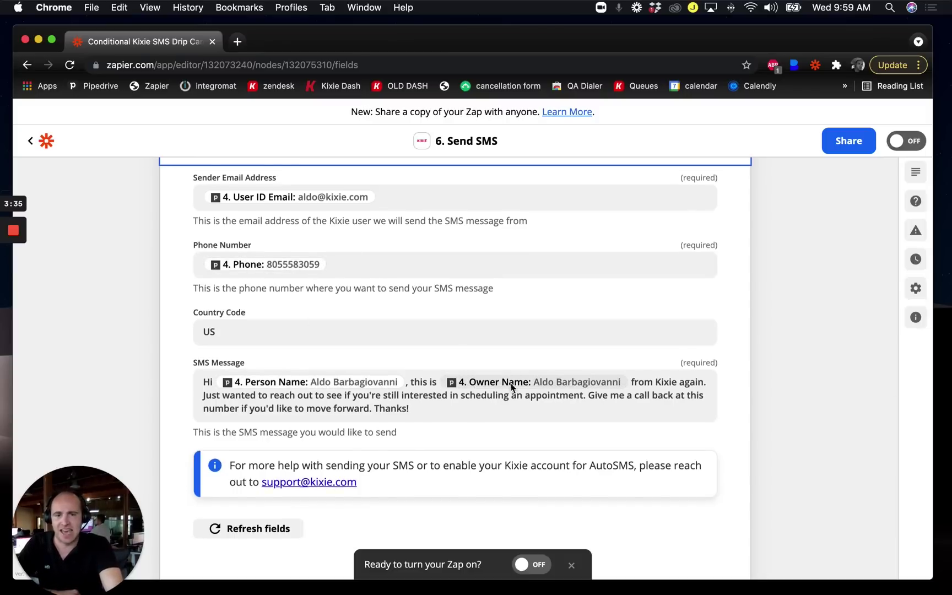
{"action": "scroll", "coordinate": [719, 404], "scroll_direction": "up", "scroll_amount": 3}
{"action": "scroll", "coordinate": [719, 404], "scroll_direction": "down", "scroll_amount": 5}
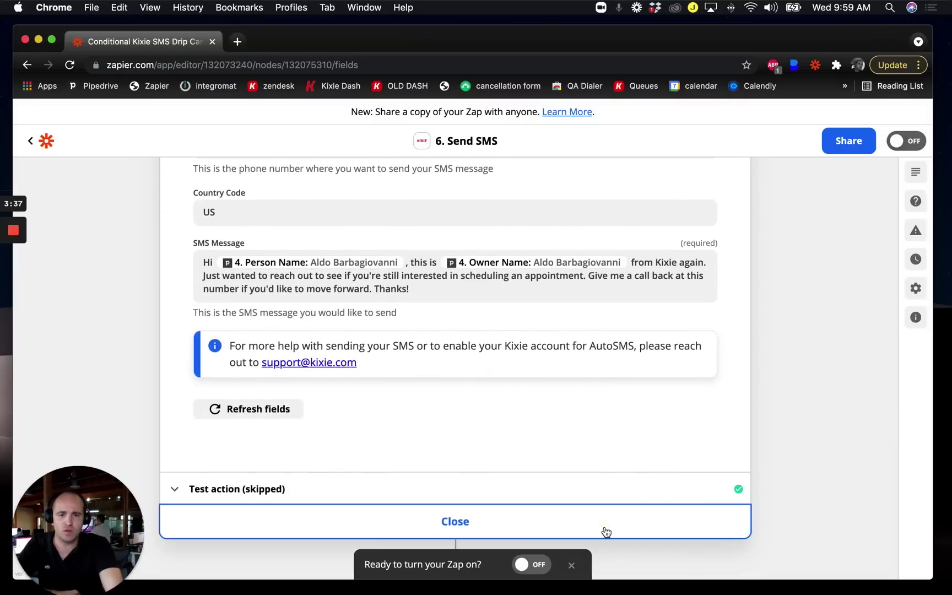
{"action": "left_click", "coordinate": [604, 529]}
{"action": "scroll", "coordinate": [826, 458], "scroll_direction": "up", "scroll_amount": 5}
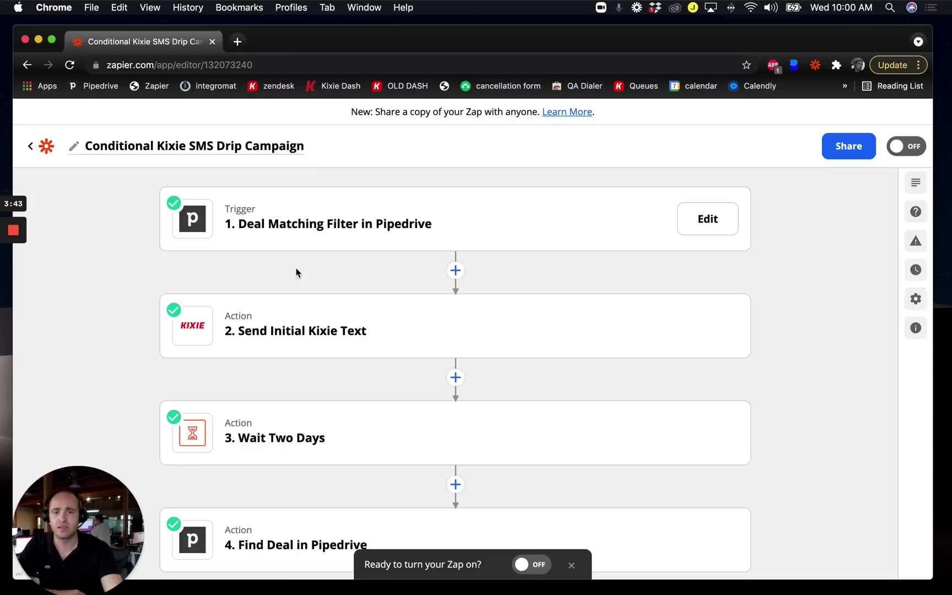
{"action": "scroll", "coordinate": [342, 280], "scroll_direction": "down", "scroll_amount": 2}
{"action": "scroll", "coordinate": [297, 306], "scroll_direction": "down", "scroll_amount": 1}
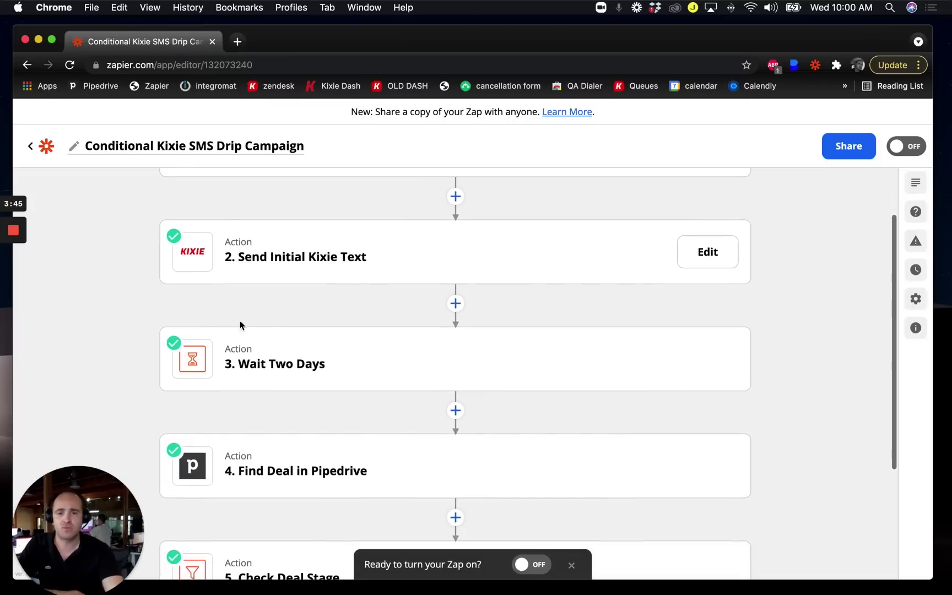
{"action": "scroll", "coordinate": [269, 364], "scroll_direction": "down", "scroll_amount": 4}
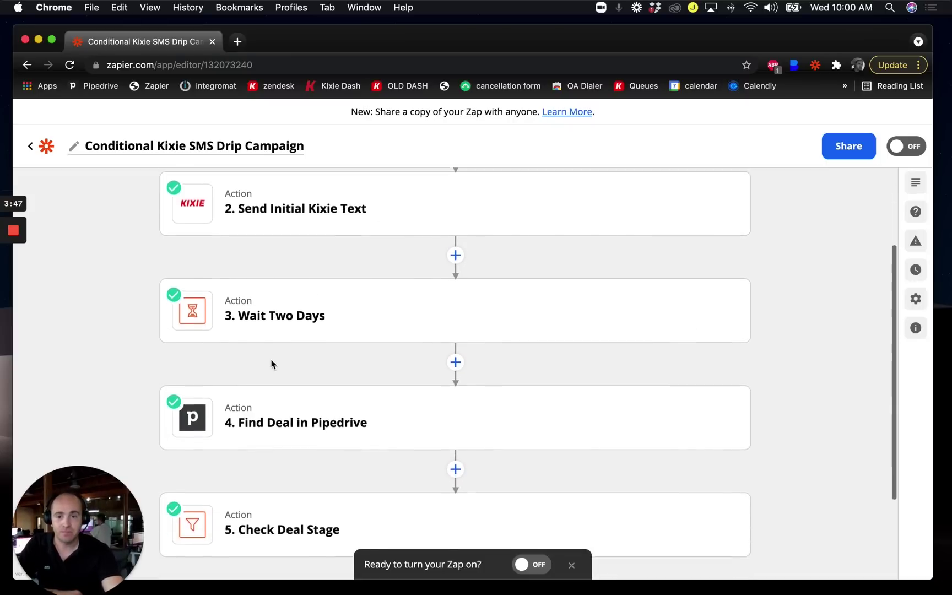
{"action": "scroll", "coordinate": [308, 384], "scroll_direction": "down", "scroll_amount": 4}
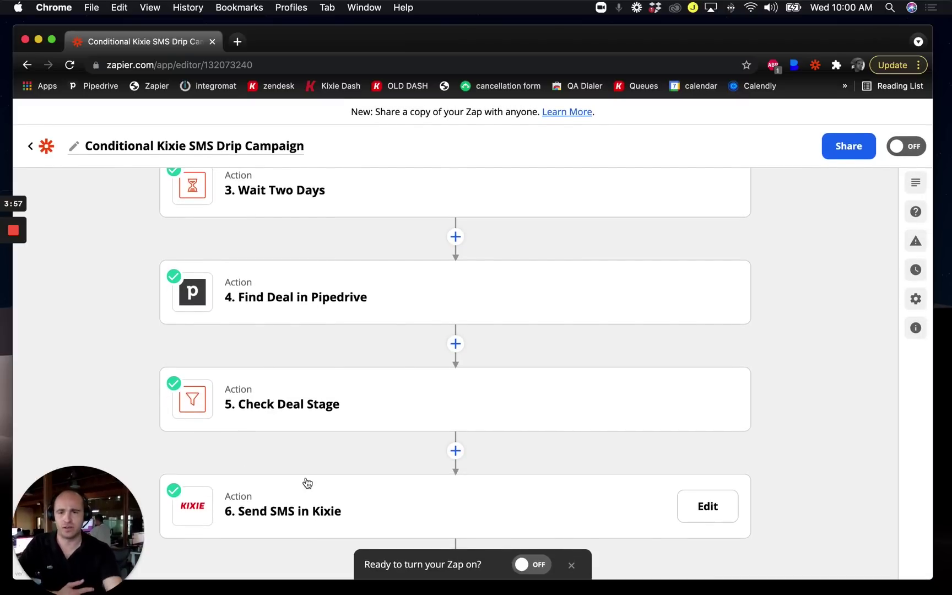
{"action": "scroll", "coordinate": [319, 442], "scroll_direction": "up", "scroll_amount": 5}
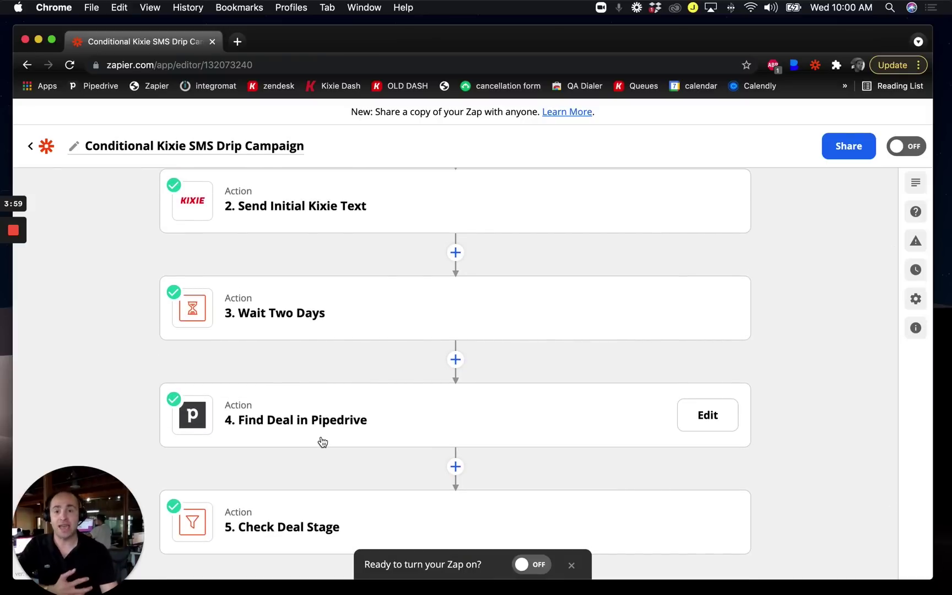
{"action": "scroll", "coordinate": [334, 430], "scroll_direction": "down", "scroll_amount": 5}
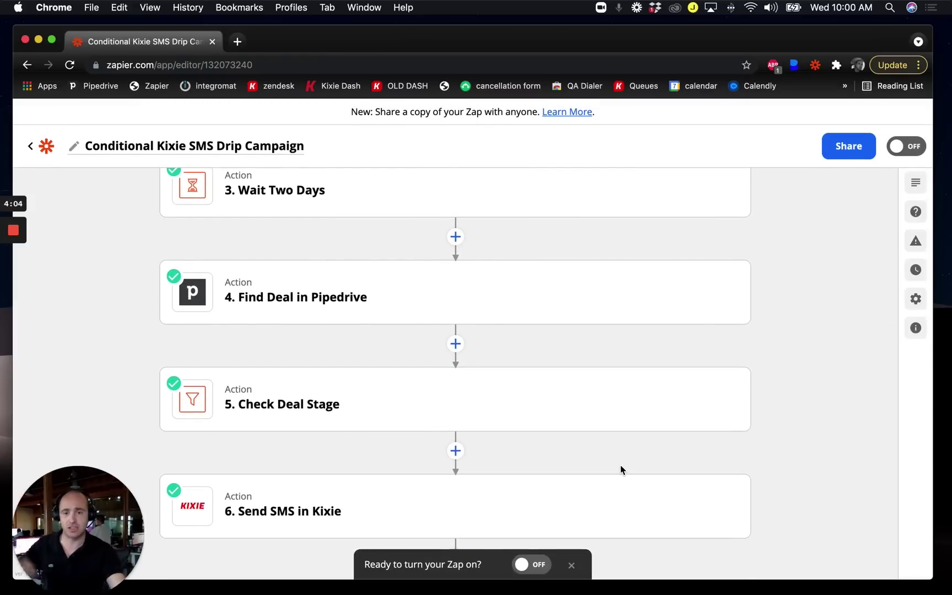
{"action": "scroll", "coordinate": [685, 449], "scroll_direction": "up", "scroll_amount": 1}
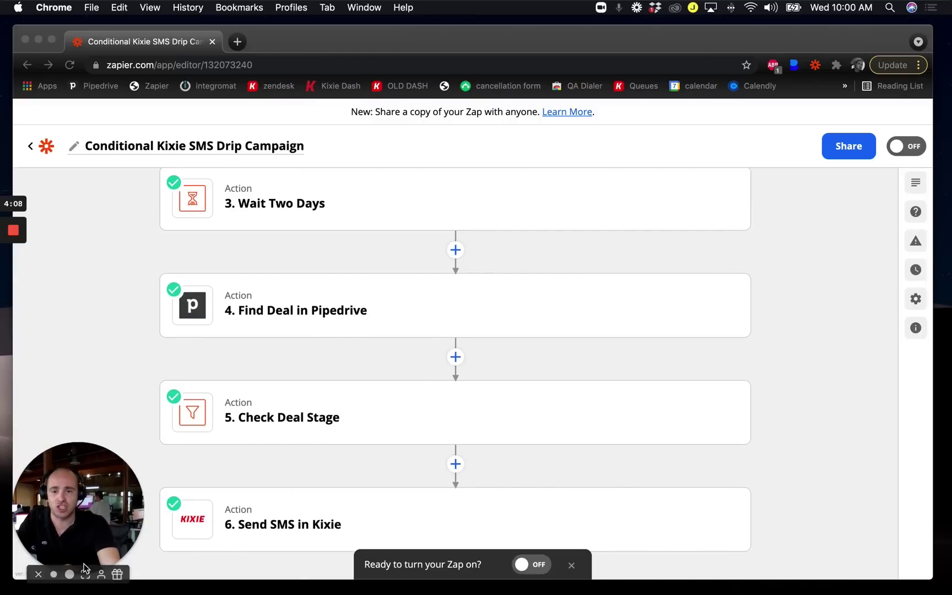
{"action": "left_click", "coordinate": [86, 574]}
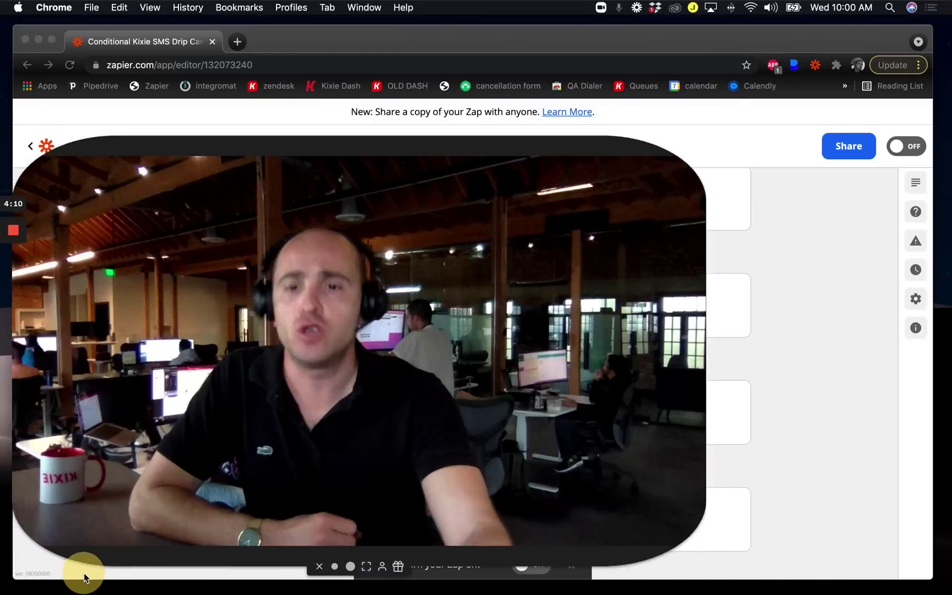